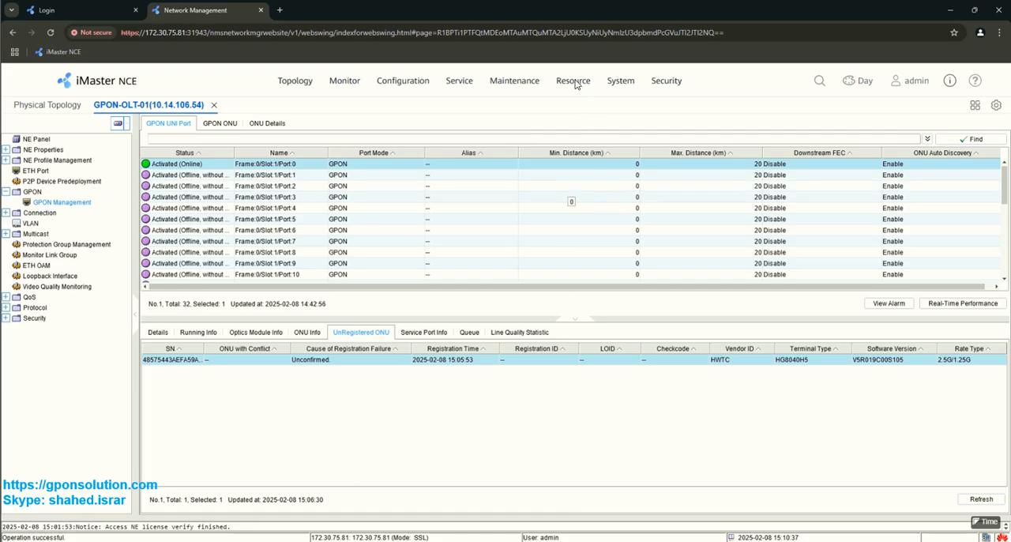
Step: Widen the SN column of the unregistered ONU list and open the GPON ONU page of the PON access resources
mouse_move(576, 85)
left_click_drag(212, 349, 273, 350)
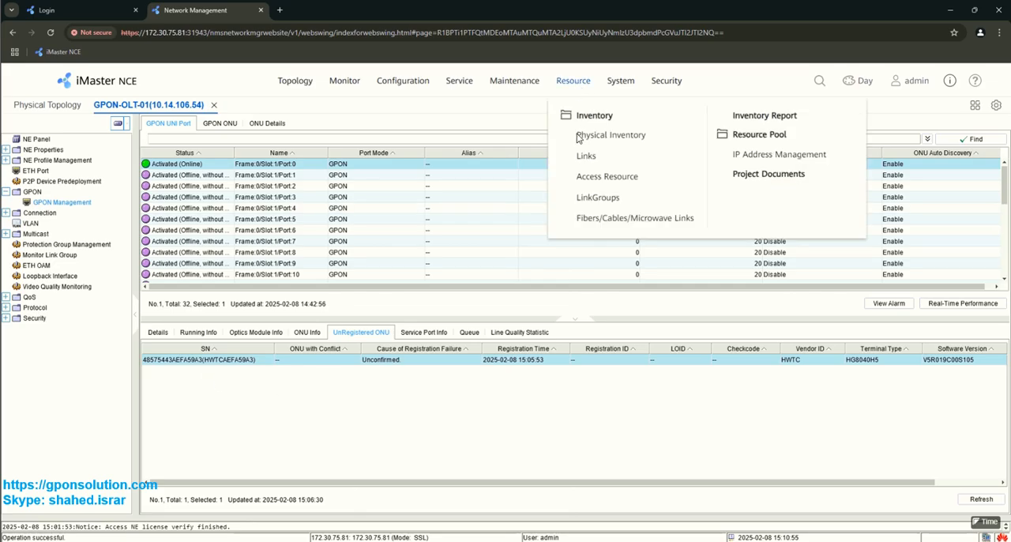
left_click(621, 182)
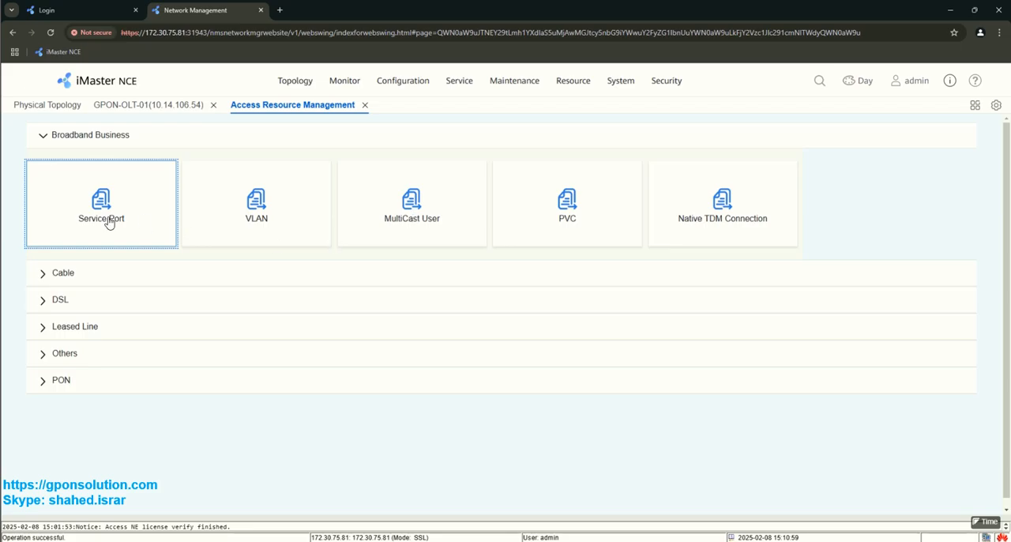
left_click(77, 148)
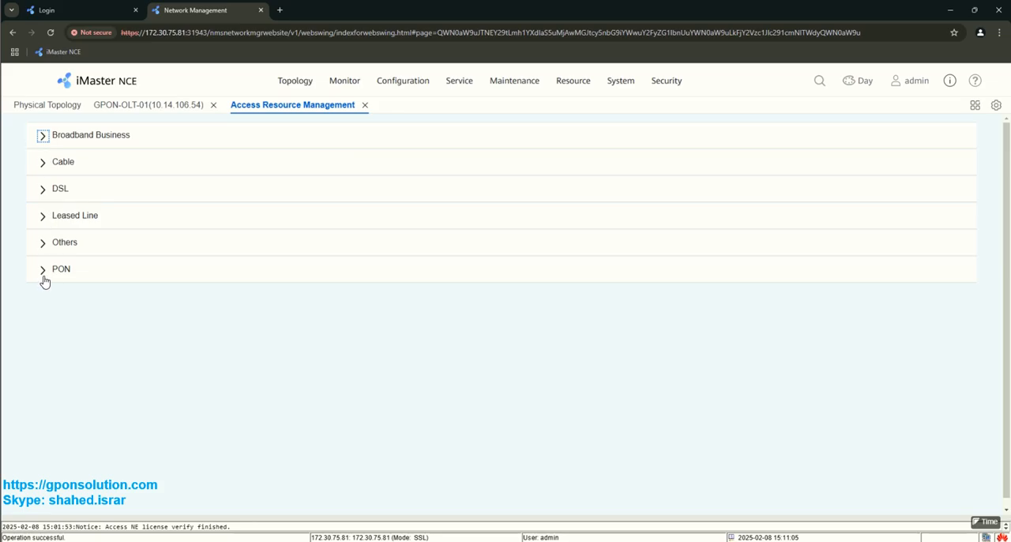
left_click(42, 271)
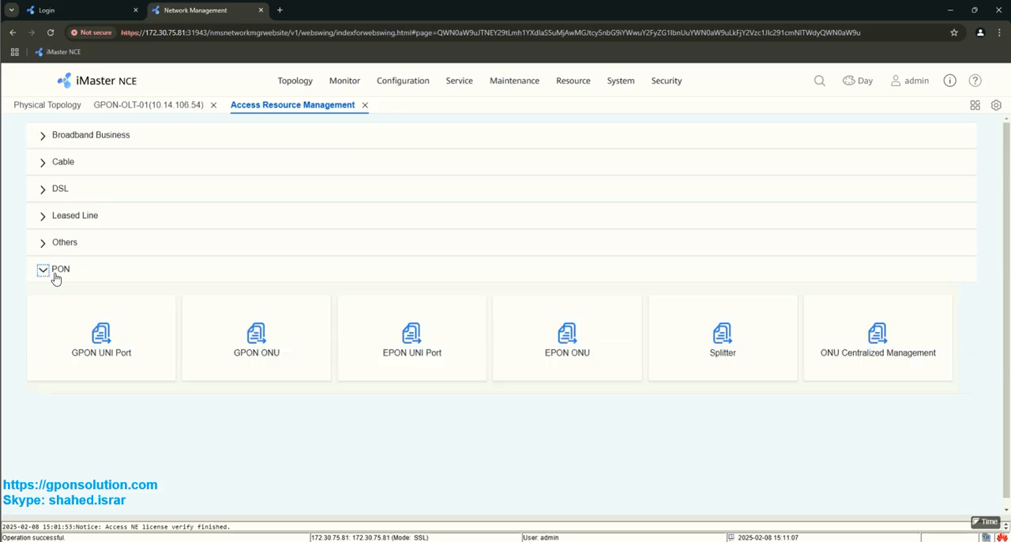
left_click(254, 339)
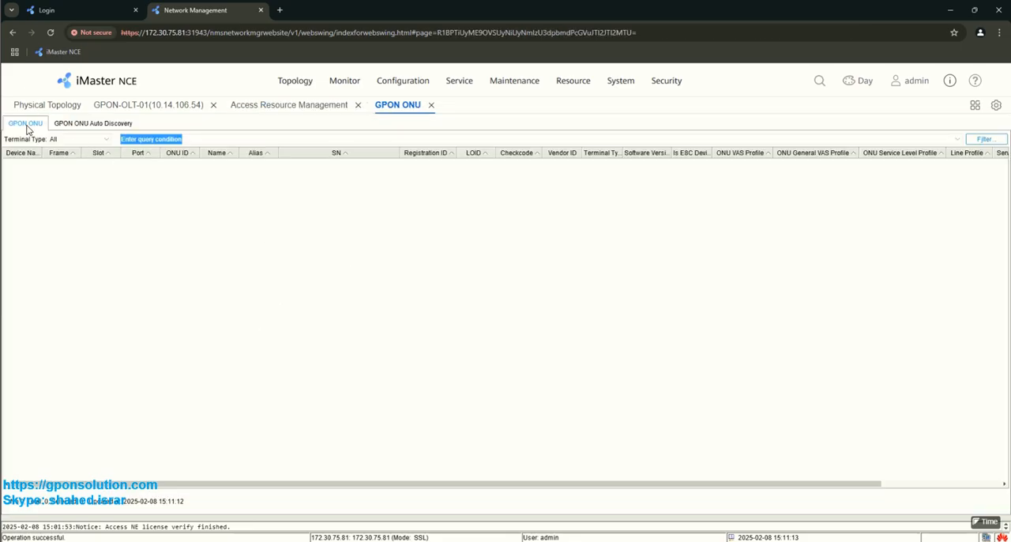
Step: Query all auto-discovered GPON ONUs without setting any filter conditions
left_click(86, 122)
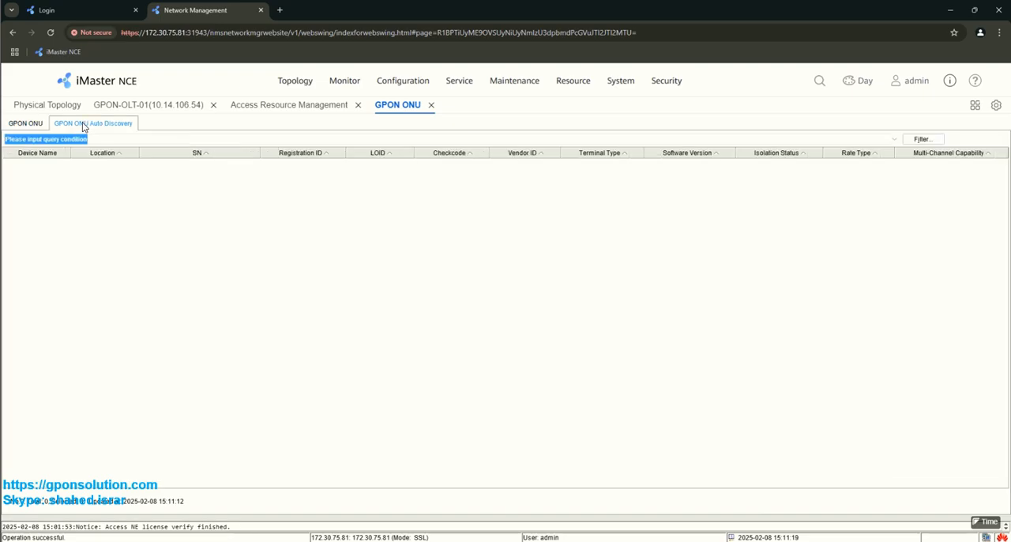
left_click(919, 140)
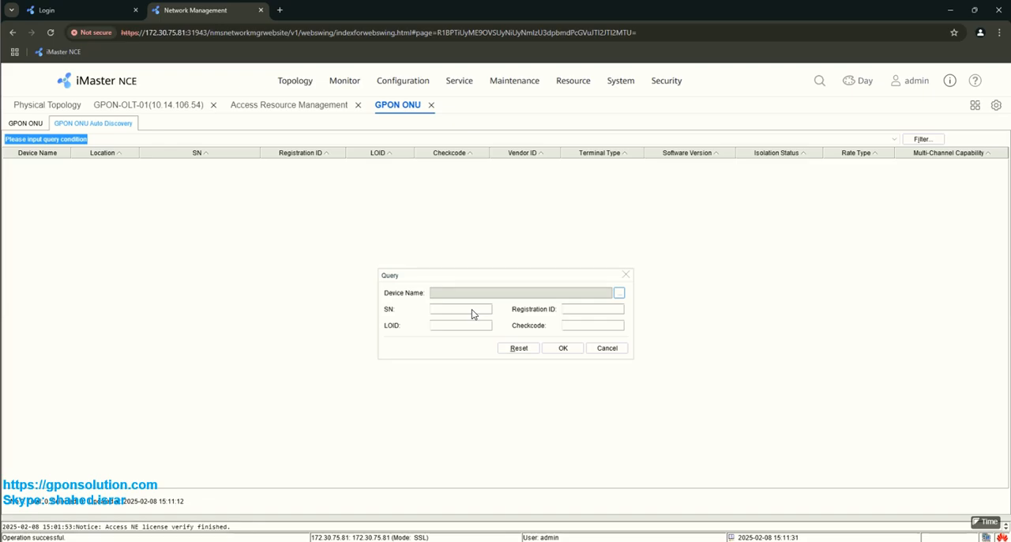
left_click(563, 349)
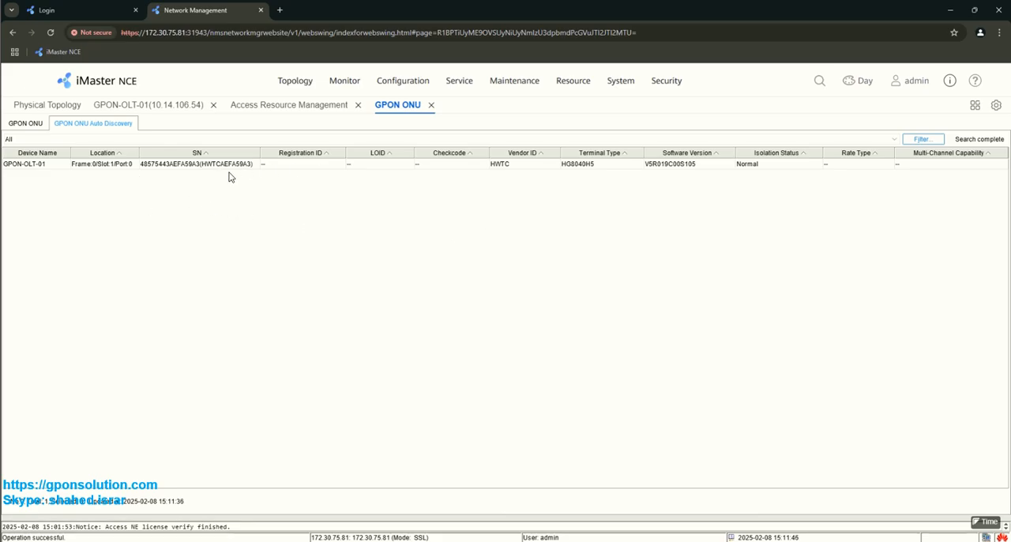
Step: Start confirming the discovered HG8040H5 ONU on GPON-OLT-01 and set both its name and alias to TEST_ONT
left_click(165, 166)
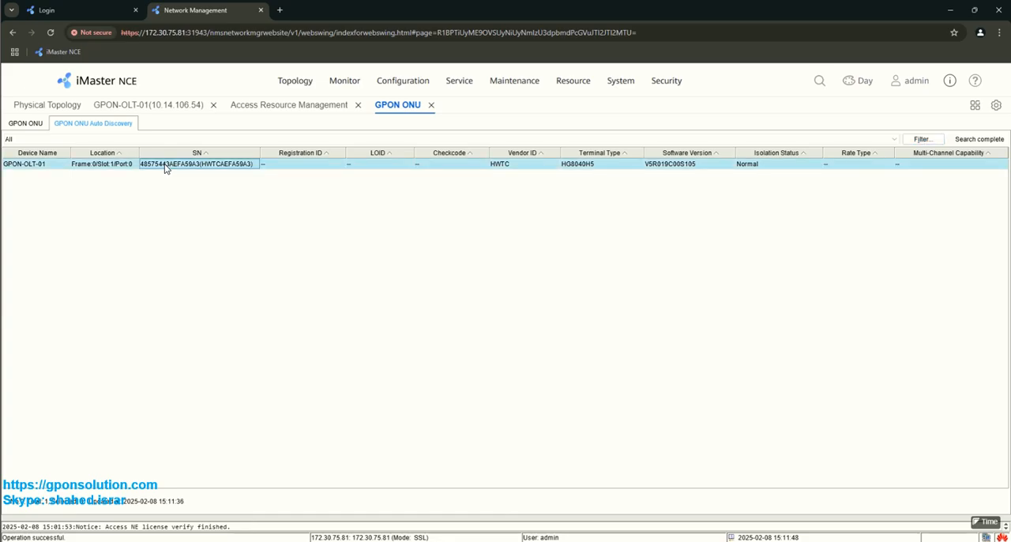
right_click(165, 167)
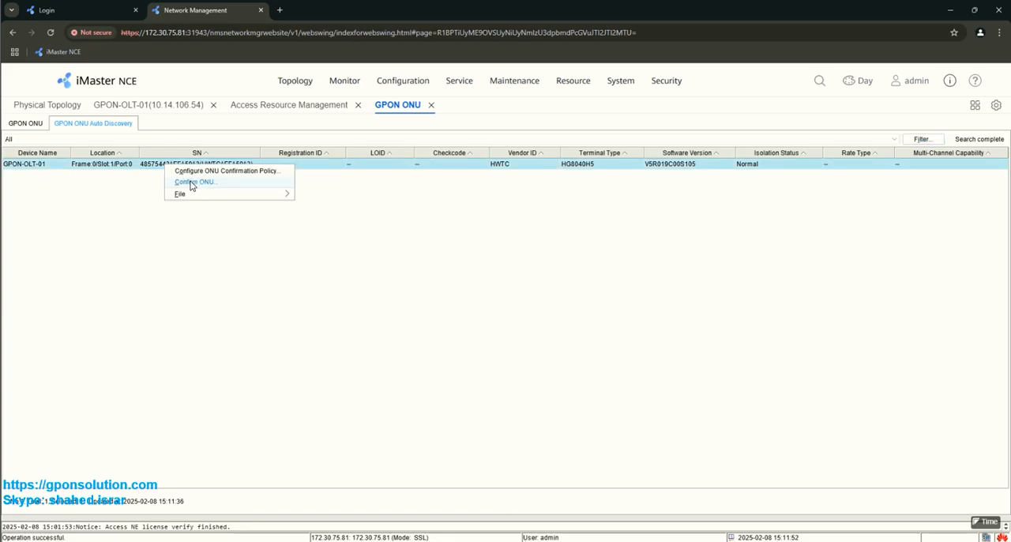
left_click(190, 182)
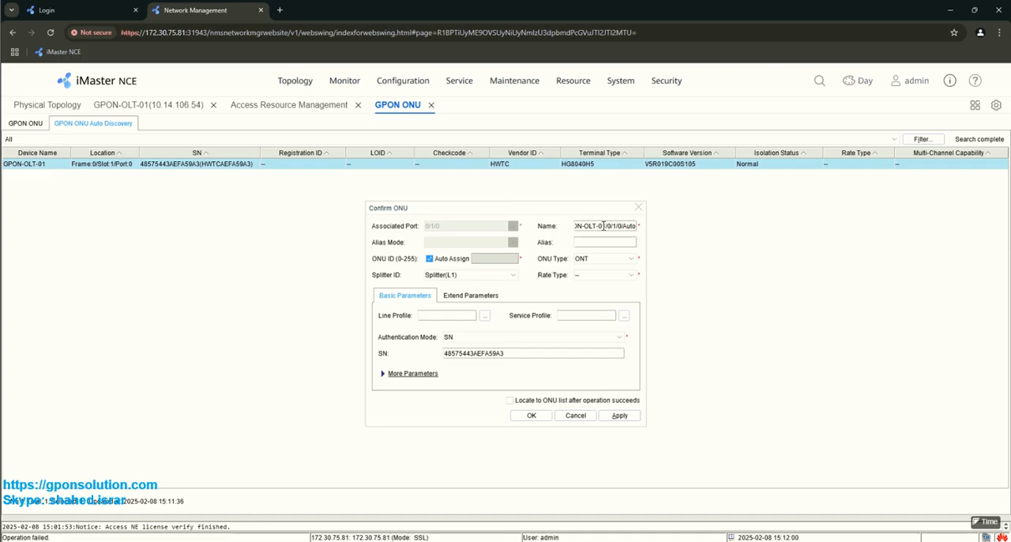
triple_click(604, 227)
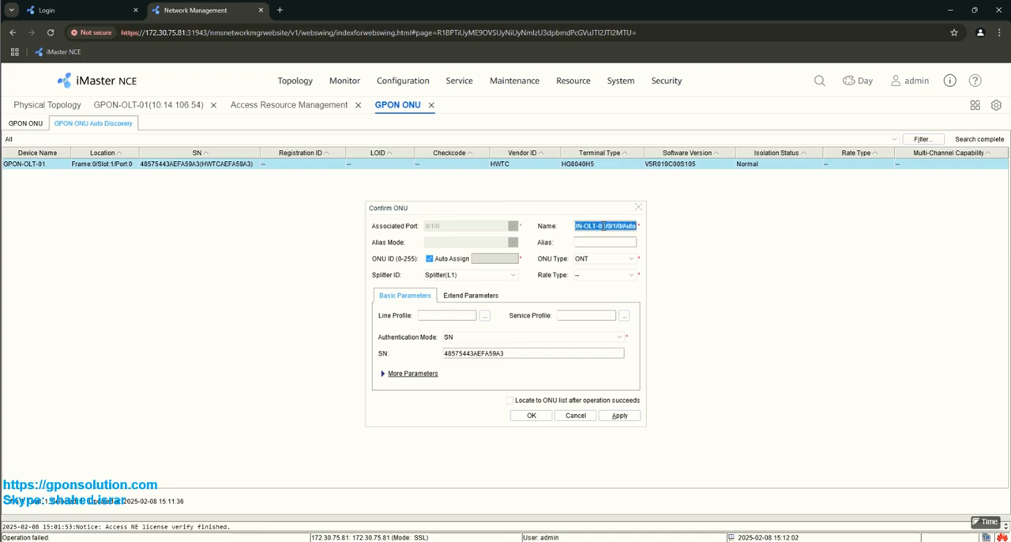
type("TEST")
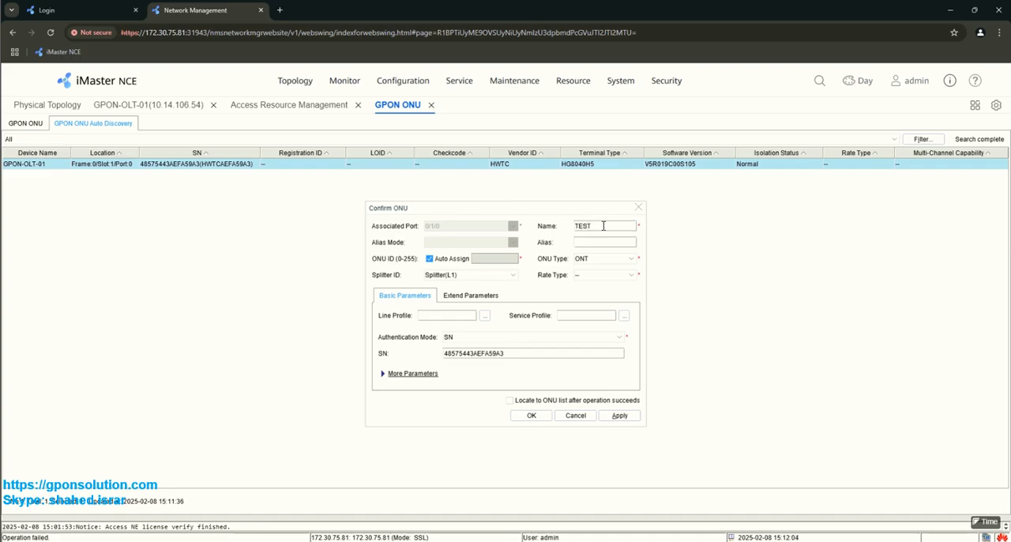
type("_ONT")
triple_click(603, 227)
key("ctrl+c")
key("ctrl+v")
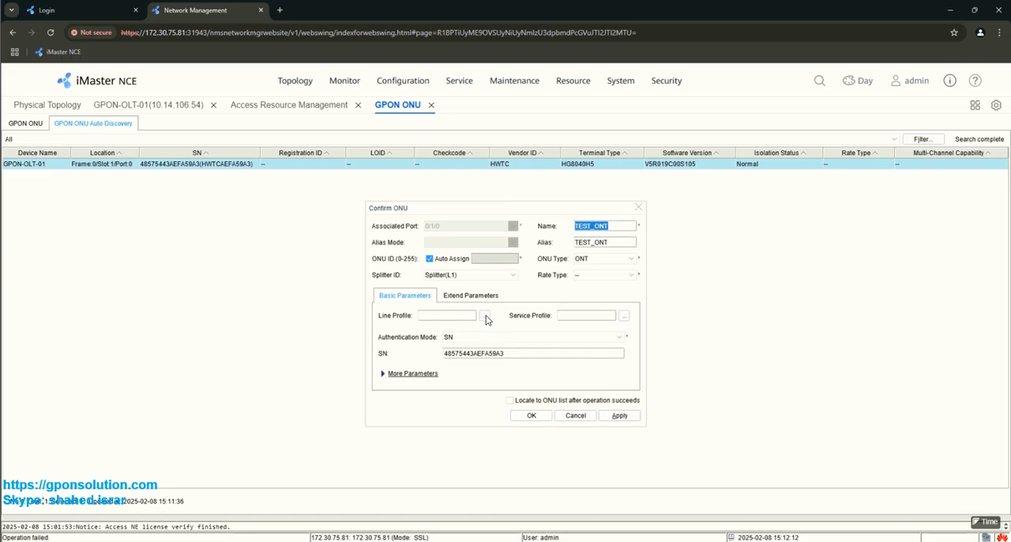
Step: Assign INT_VLAN_1920 as both the line profile and the service profile of the ONU
left_click(485, 315)
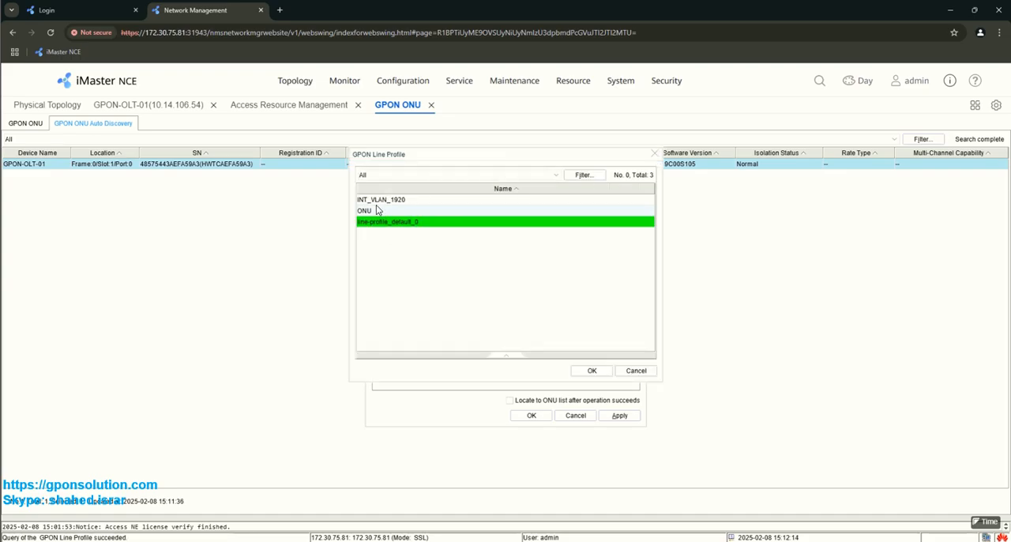
left_click(376, 202)
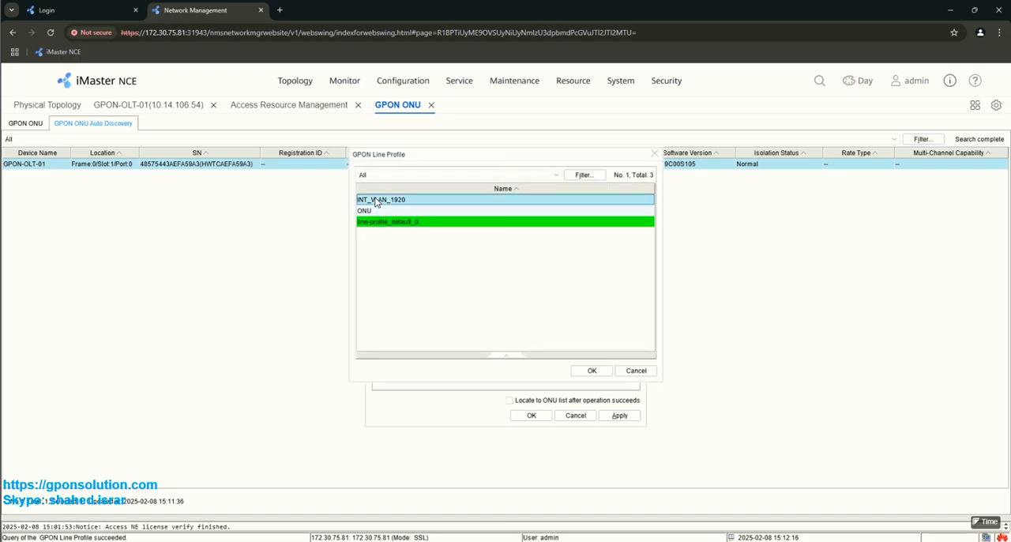
left_click(592, 370)
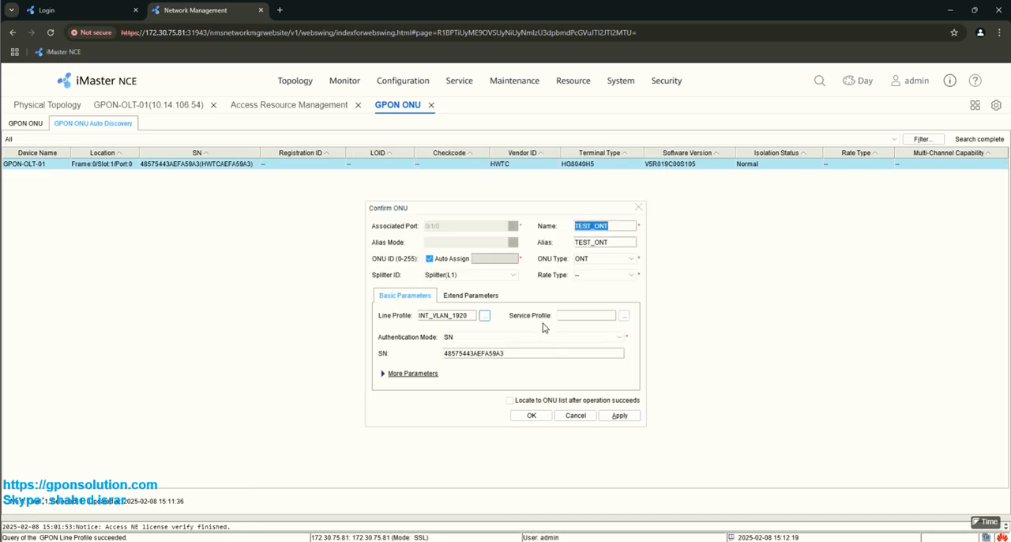
left_click(624, 317)
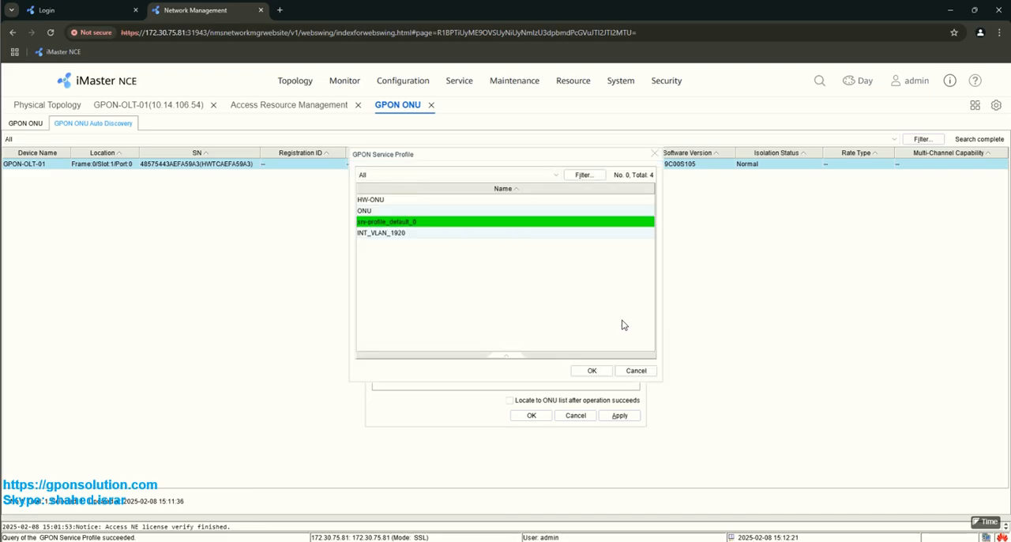
double_click(370, 235)
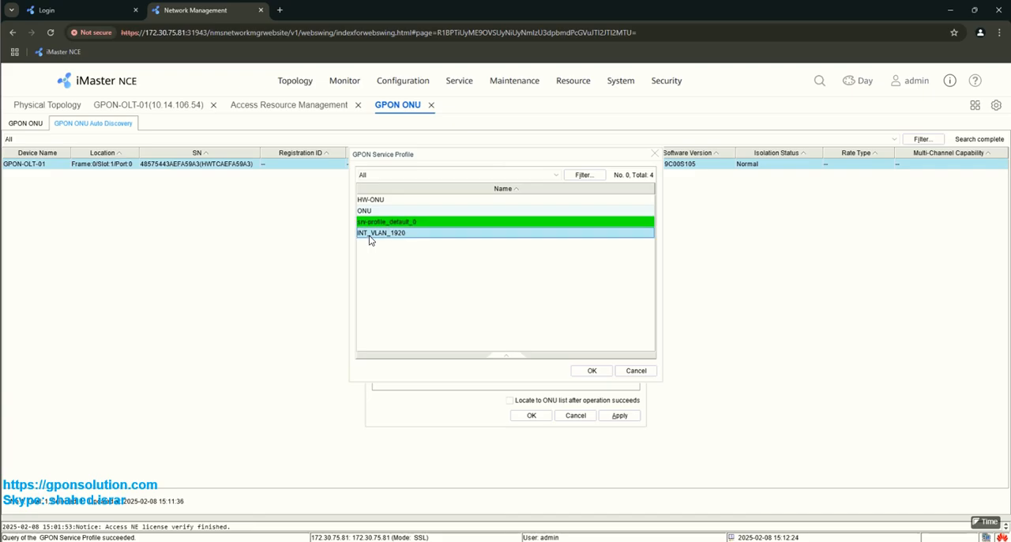
Step: Confirm the ONU with locating to the ONU list enabled, and refresh the list to check its running status
left_click(510, 401)
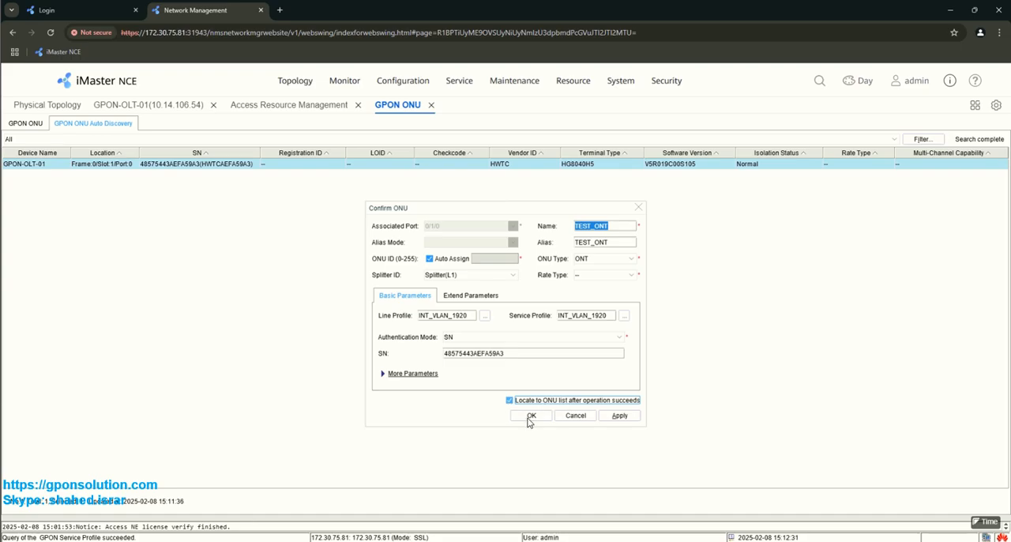
left_click(530, 416)
left_click(530, 416)
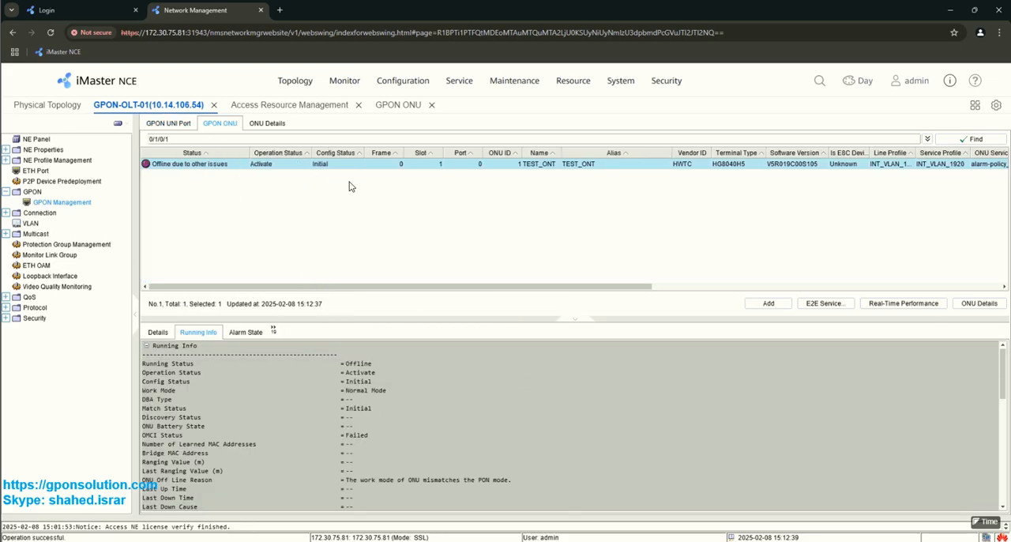
left_click(976, 140)
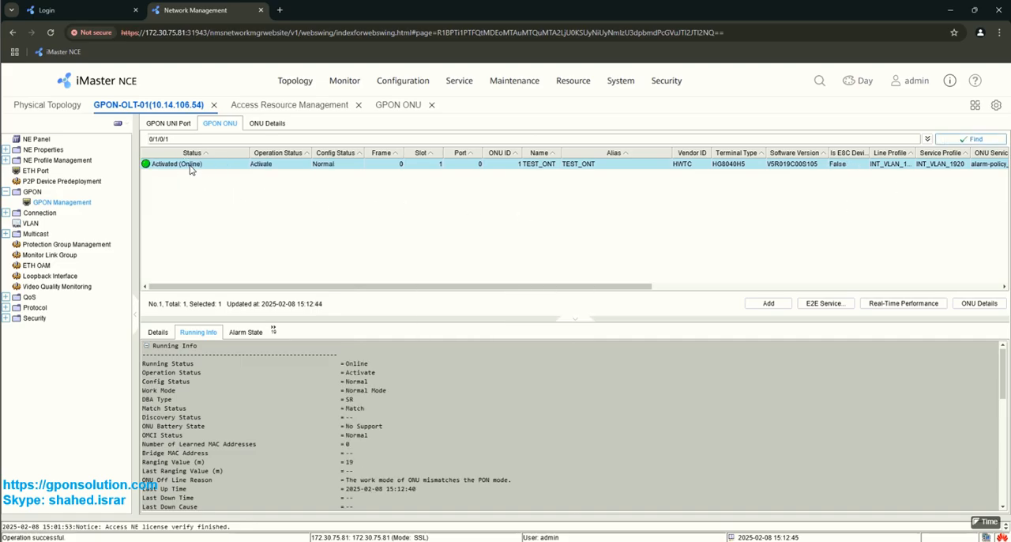
left_click(364, 366)
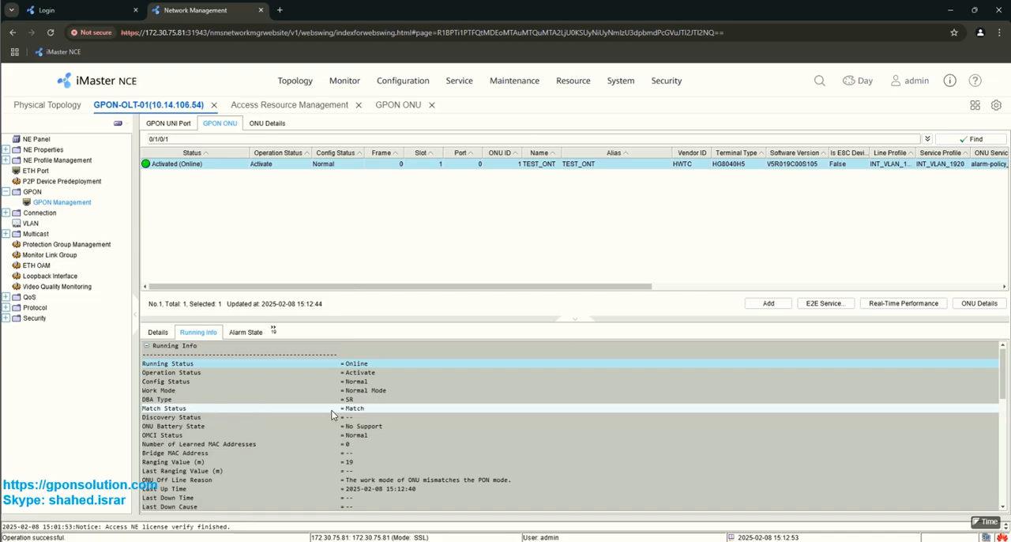
Step: Start adding a service port to TEST_ONT, with both its name and alias set to Test
left_click(273, 329)
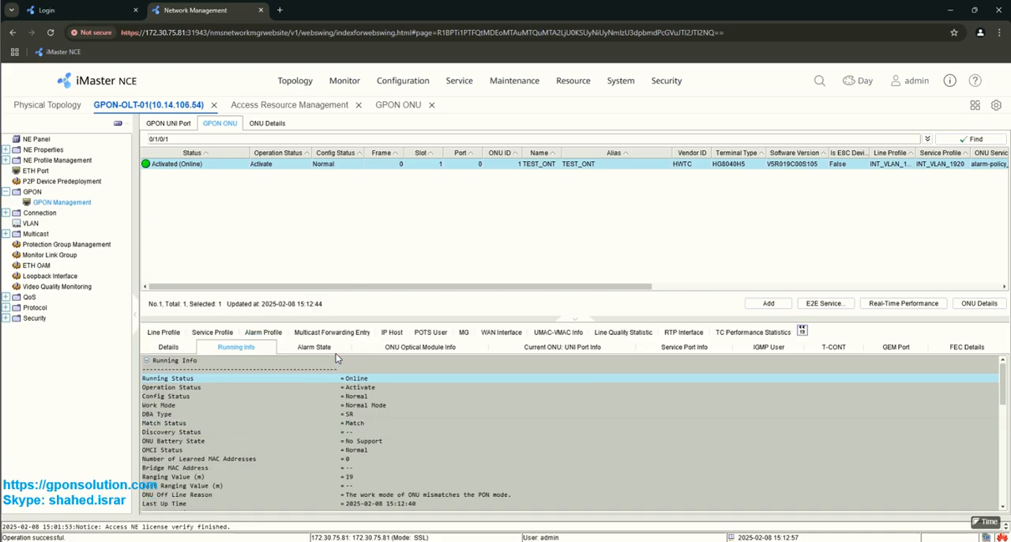
left_click(686, 349)
right_click(496, 412)
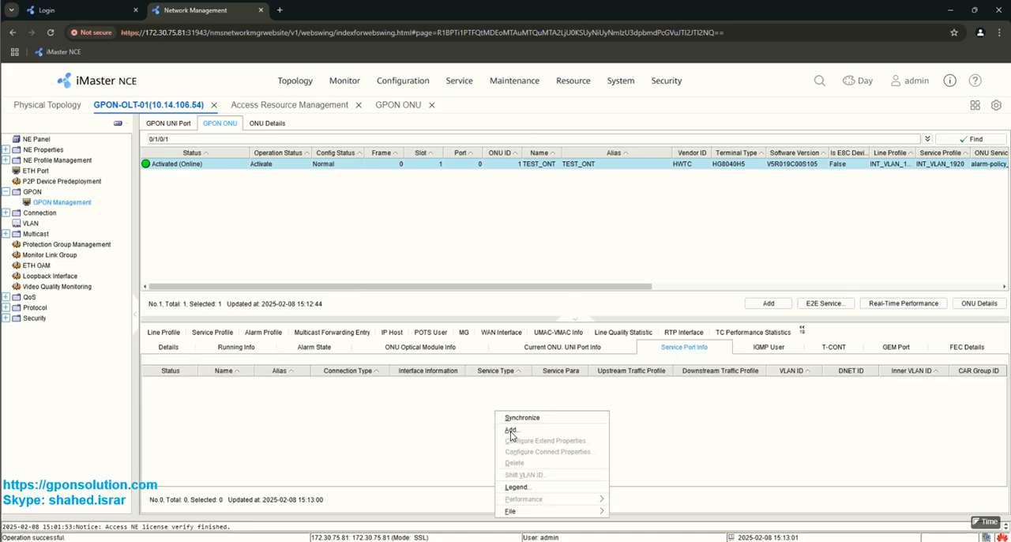
left_click(511, 430)
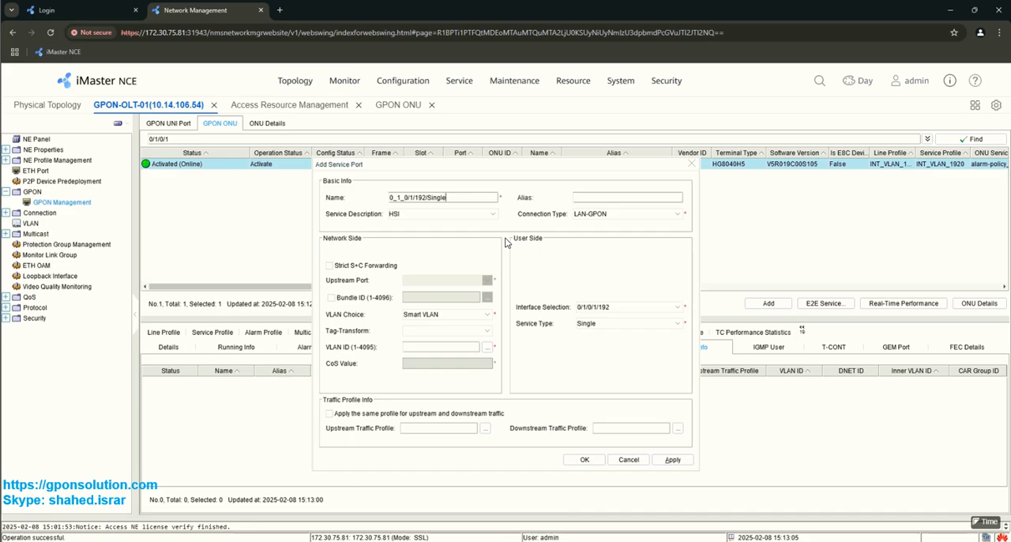
type("T")
left_click(593, 199)
type("Test")
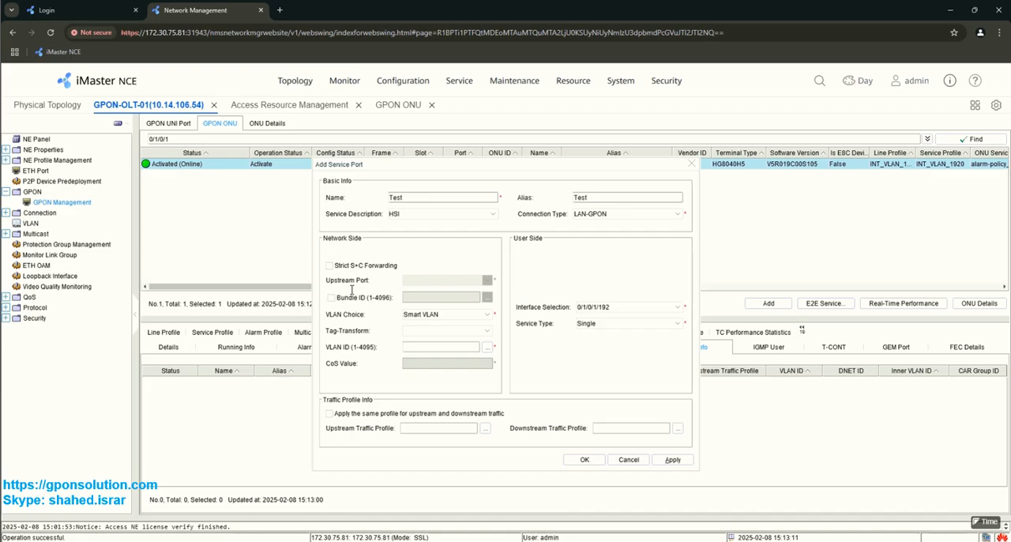
Step: Set the service port's network-side tag transform to Translate and its VLAN ID to 1920
left_click(430, 331)
left_click(420, 363)
left_click(488, 347)
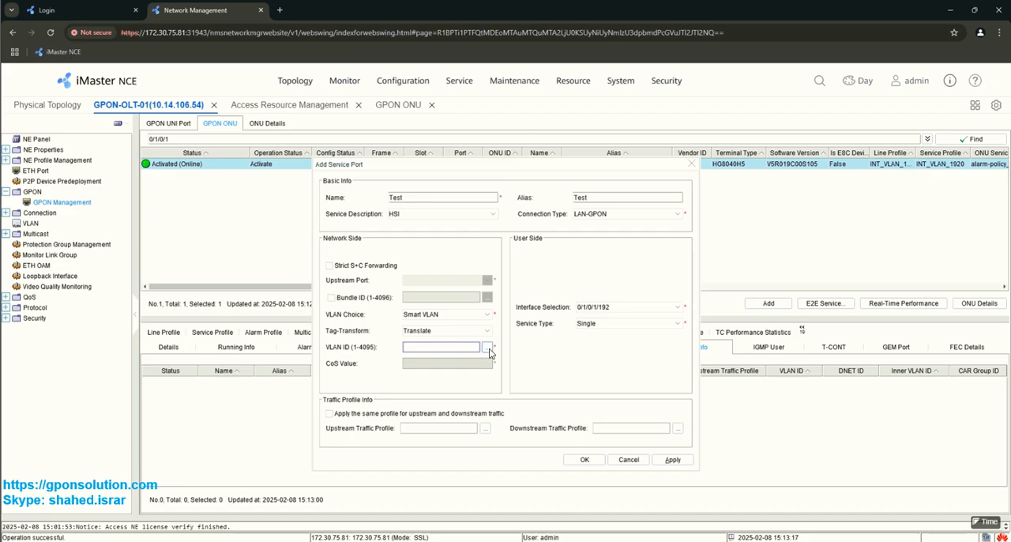
double_click(413, 267)
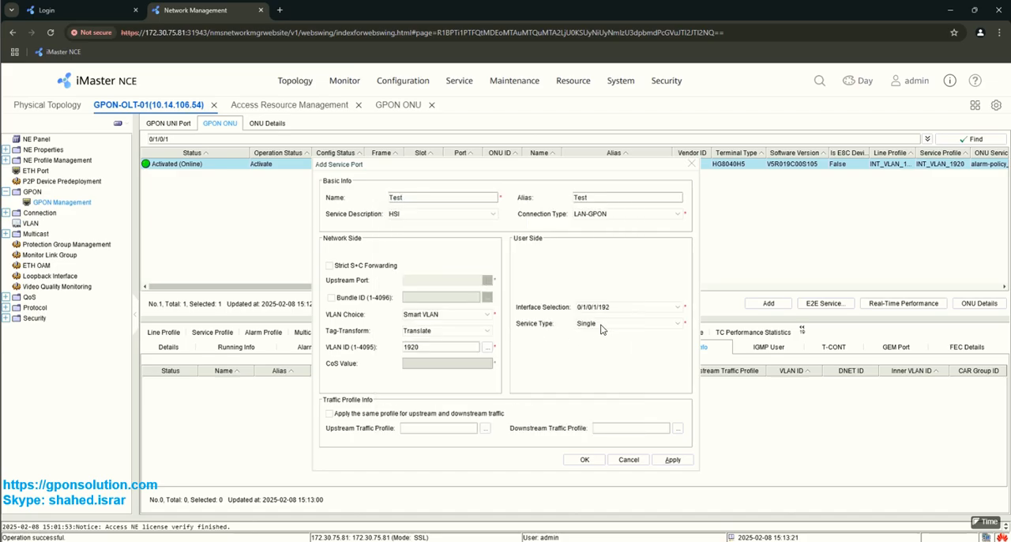
Step: Set the user-side service type to Multi-Service VLAN with user VLAN 1920 and create the service port
left_click(602, 326)
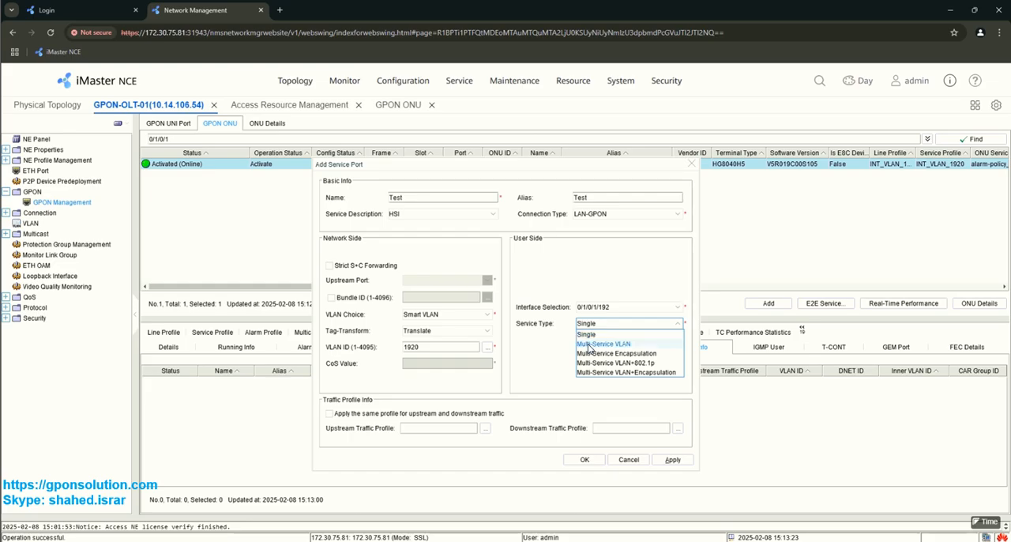
left_click(589, 343)
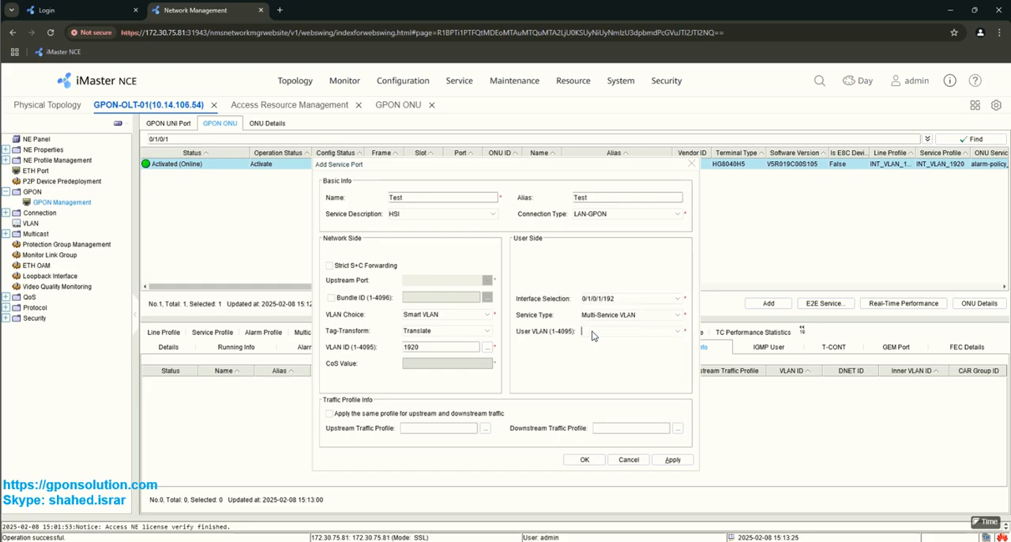
type("1920")
left_click(585, 460)
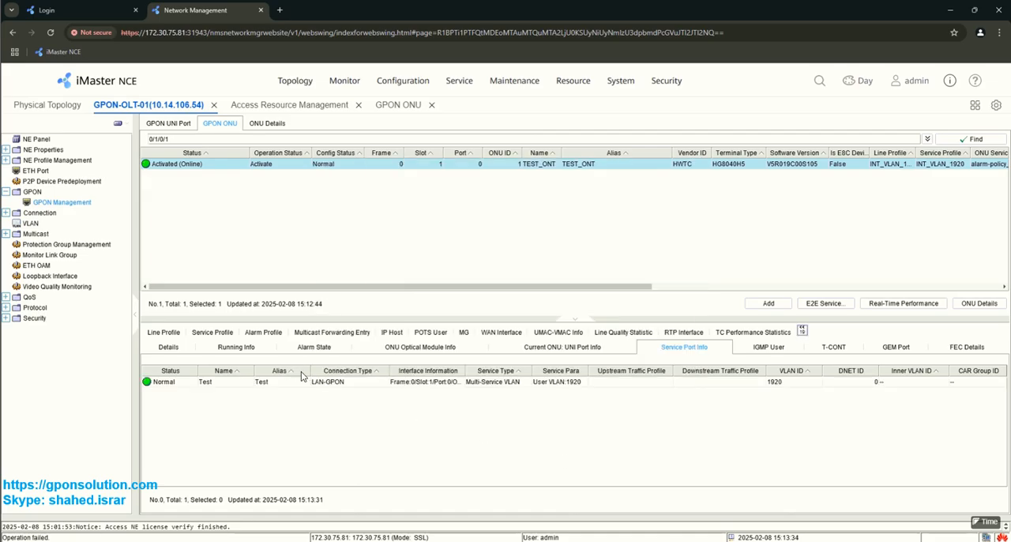
Step: Examine the ONU's optical module information, particularly its Rx optical power and the OLT Rx ONU optical power
left_click(407, 348)
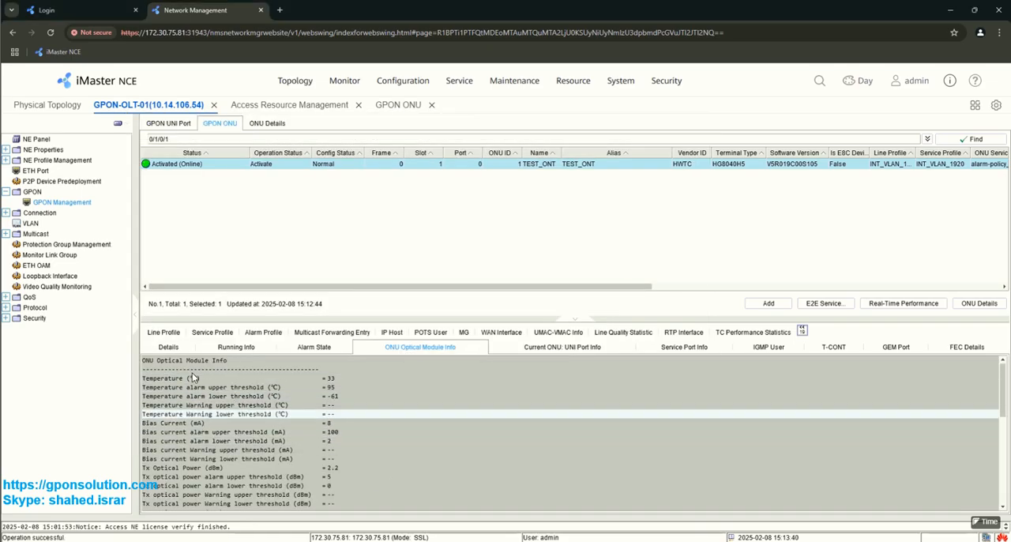
scroll(359, 434, "down", 2)
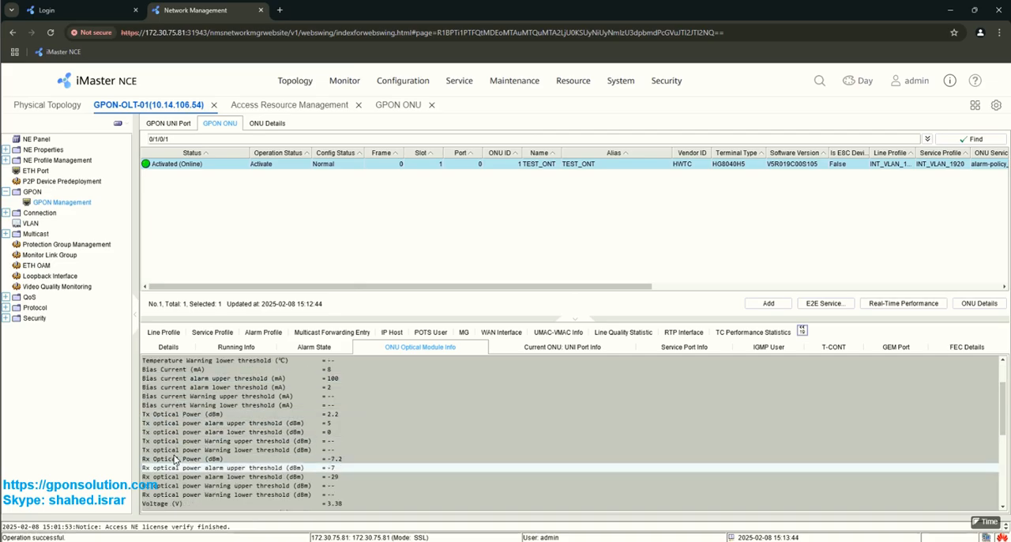
left_click(253, 459)
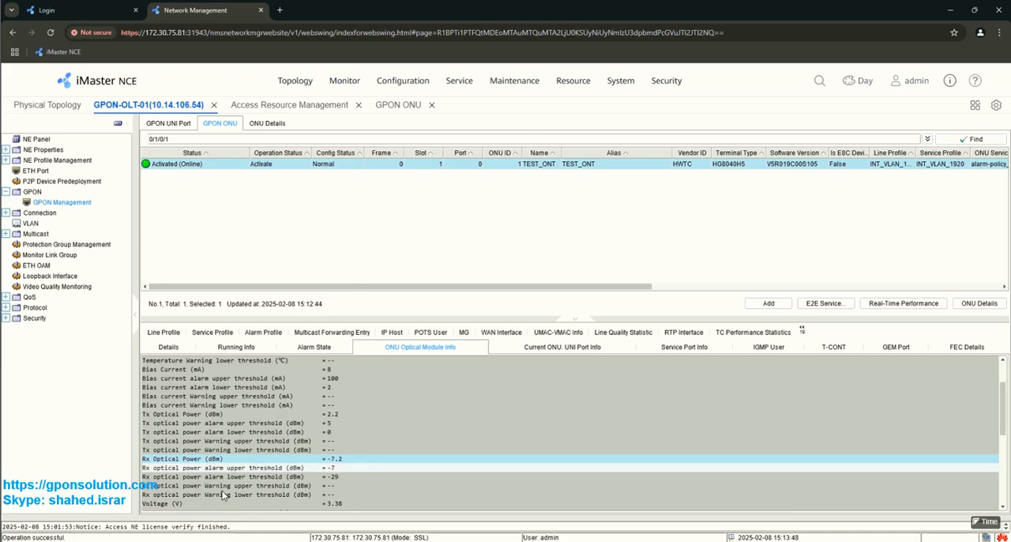
scroll(261, 474, "down", 2)
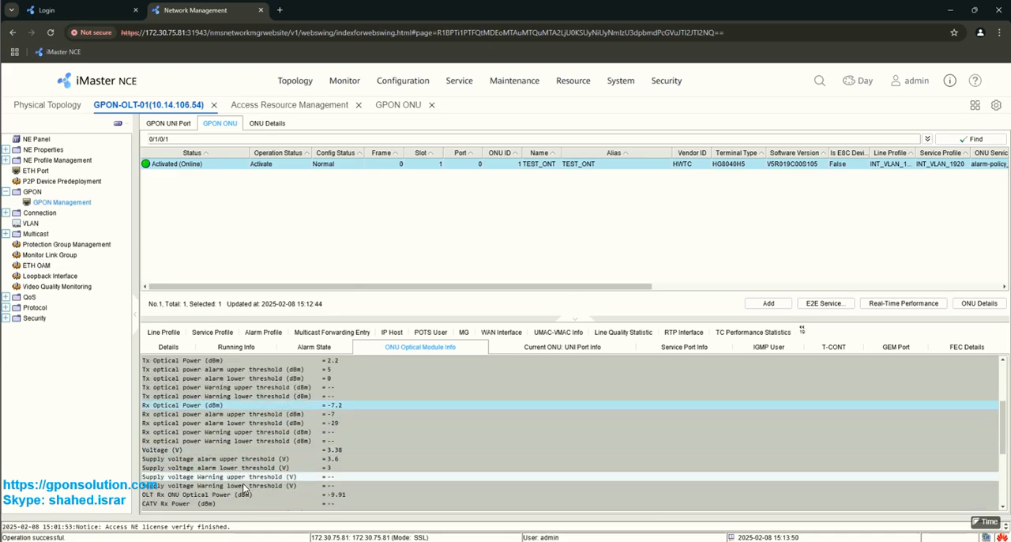
left_click(342, 496)
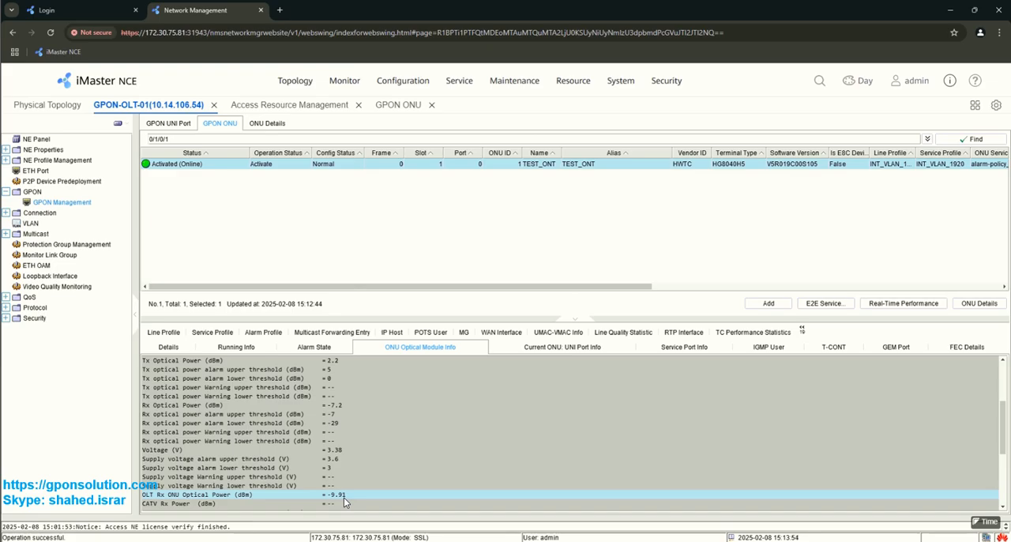
Step: View the current ONU's UNI port information and the product version information
left_click(565, 346)
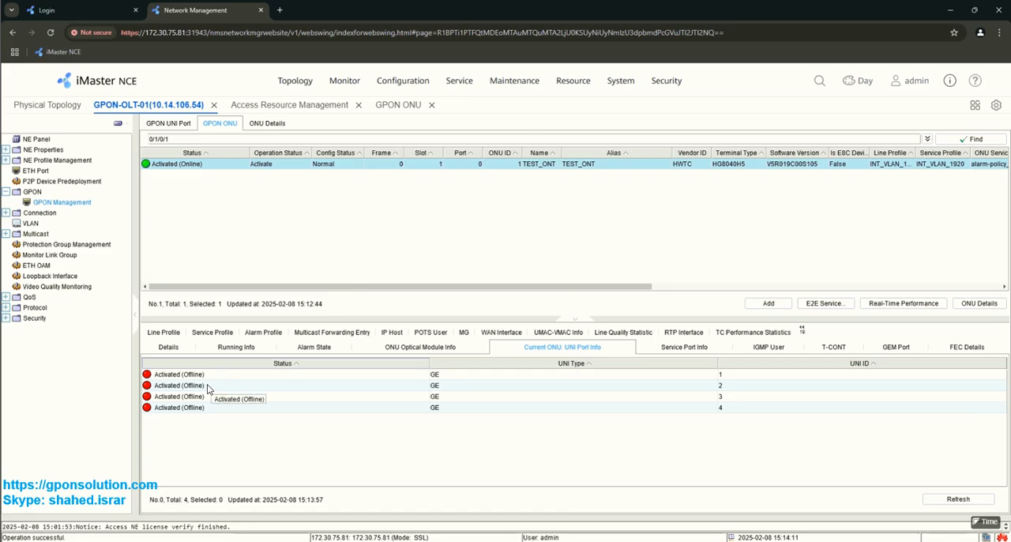
left_click(949, 82)
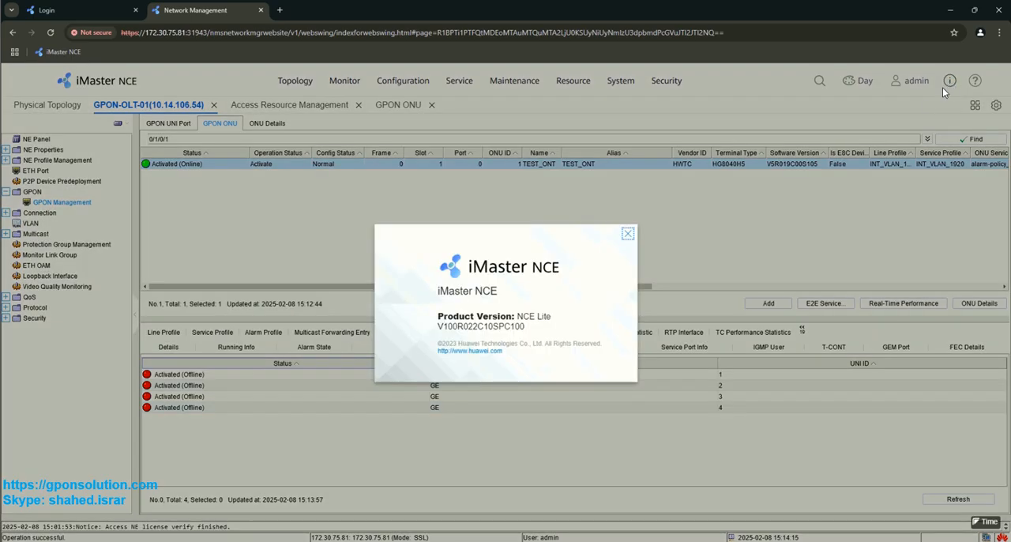